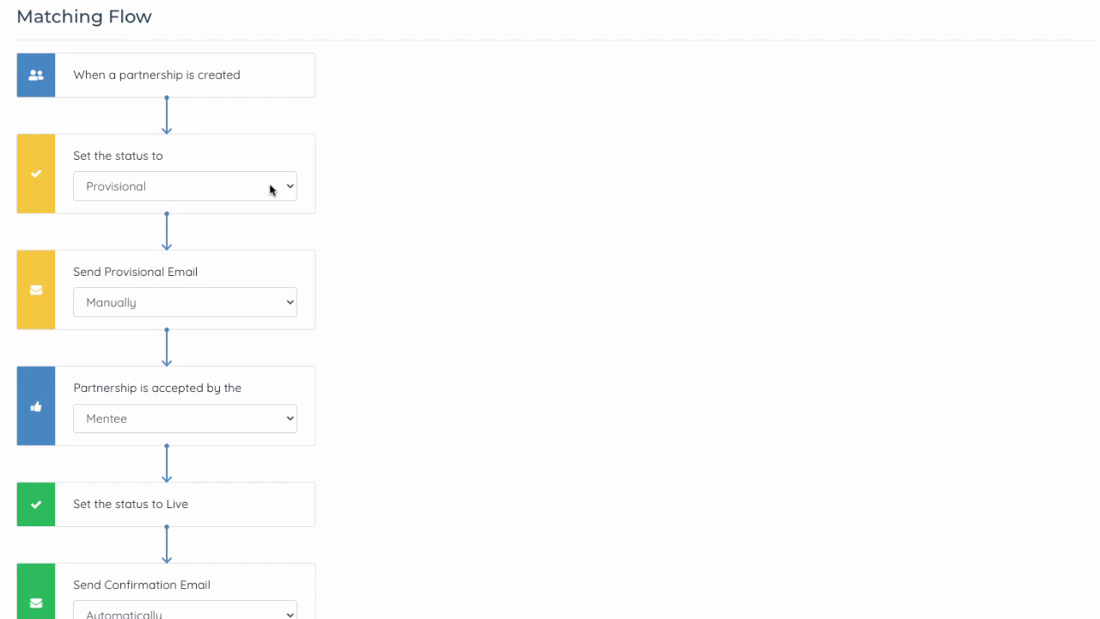
- Review the options for who accepts a partnership and how the provisional email is sent
left_click(241, 426)
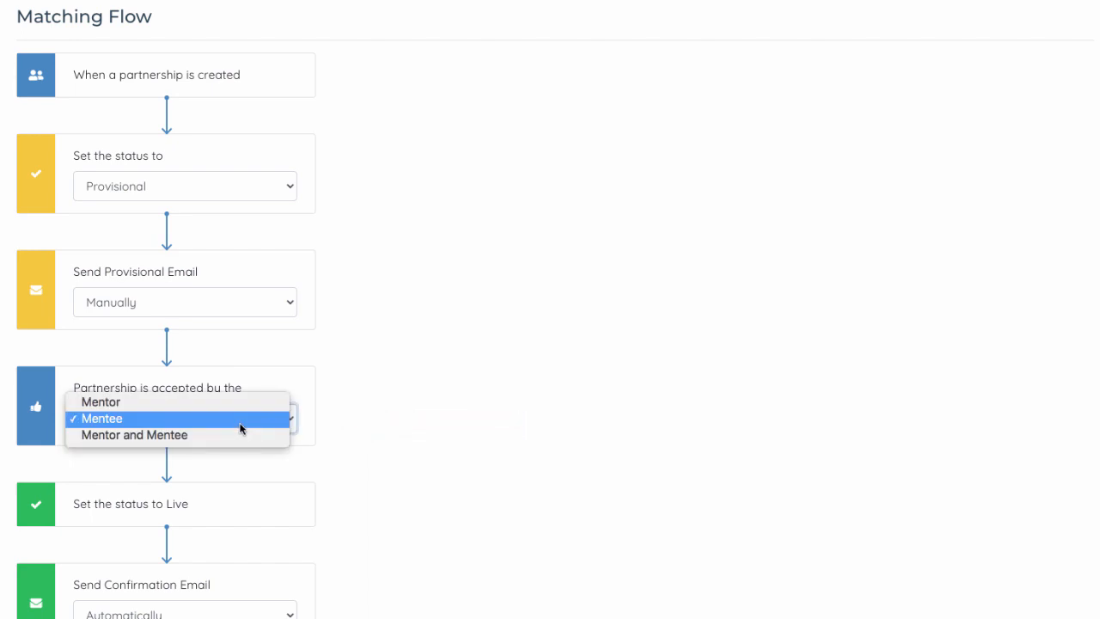
left_click(241, 427)
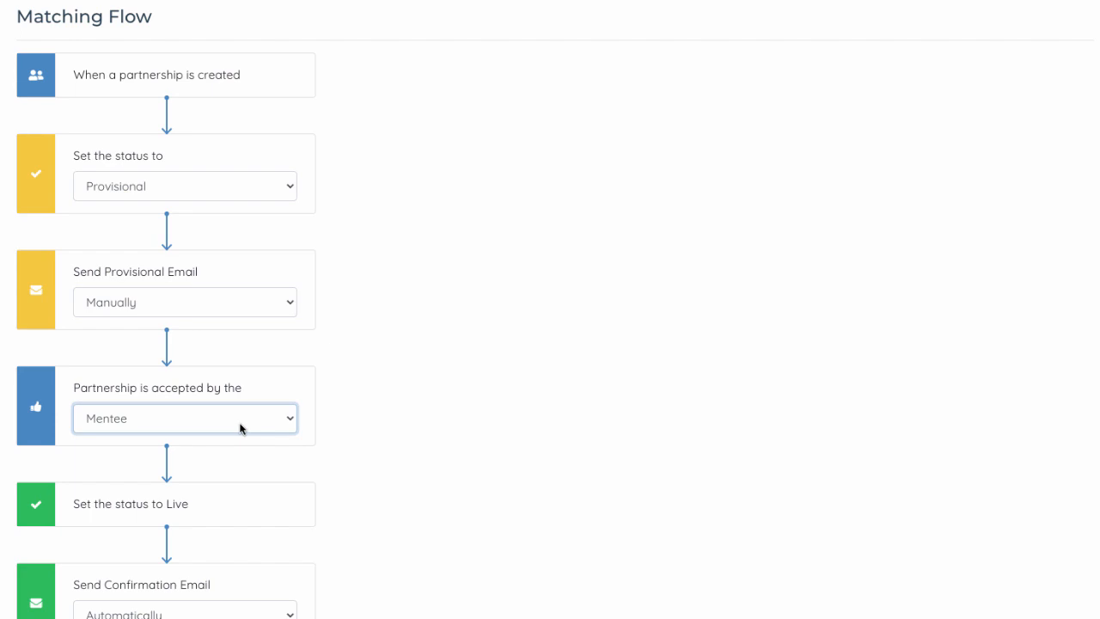
left_click(246, 304)
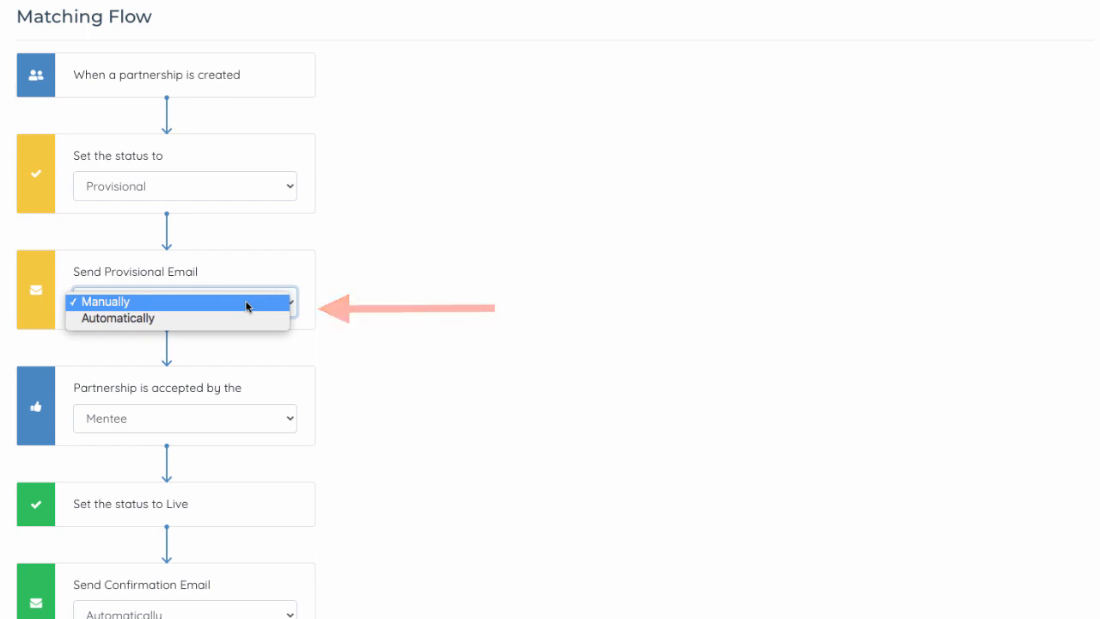
left_click(348, 311)
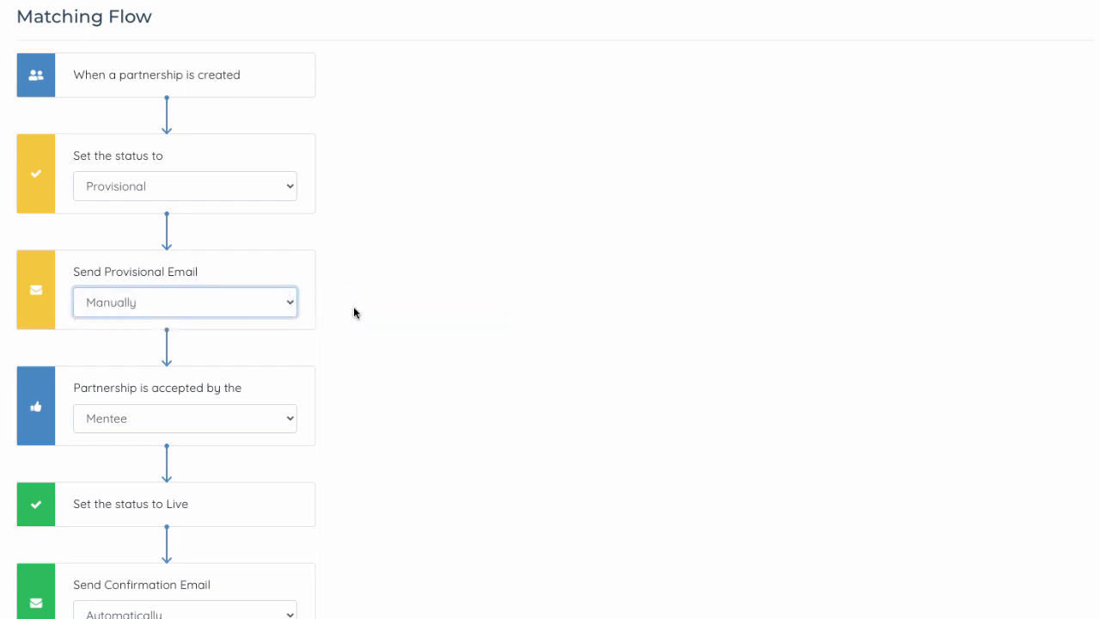
- Switch provisional email sending to Automatically and then back to Manually
left_click(235, 309)
left_click(206, 320)
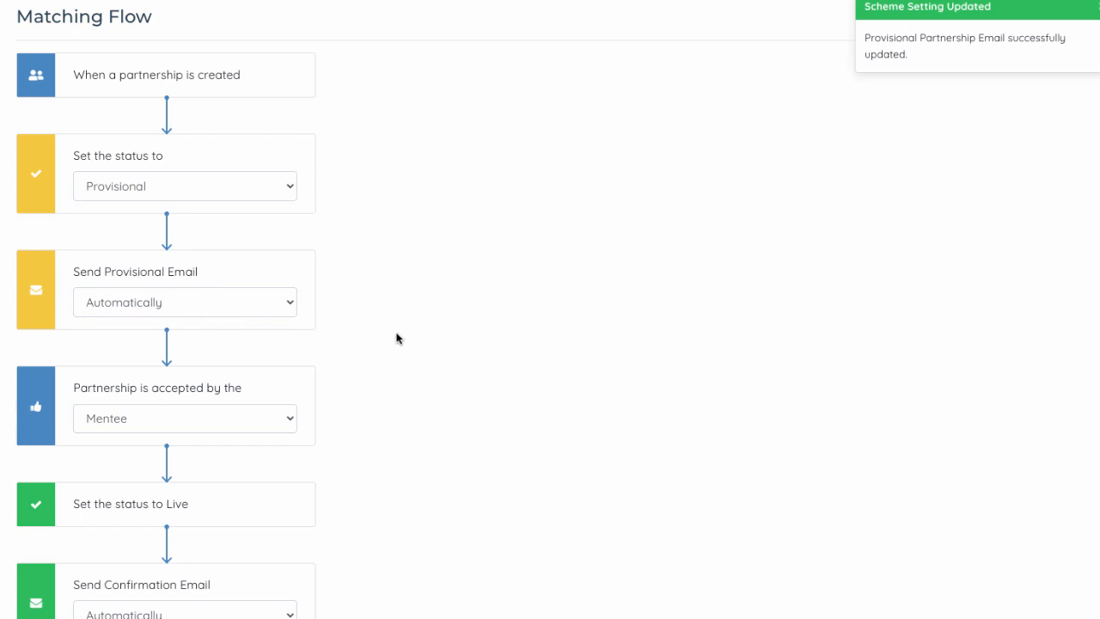
left_click(287, 309)
left_click(273, 285)
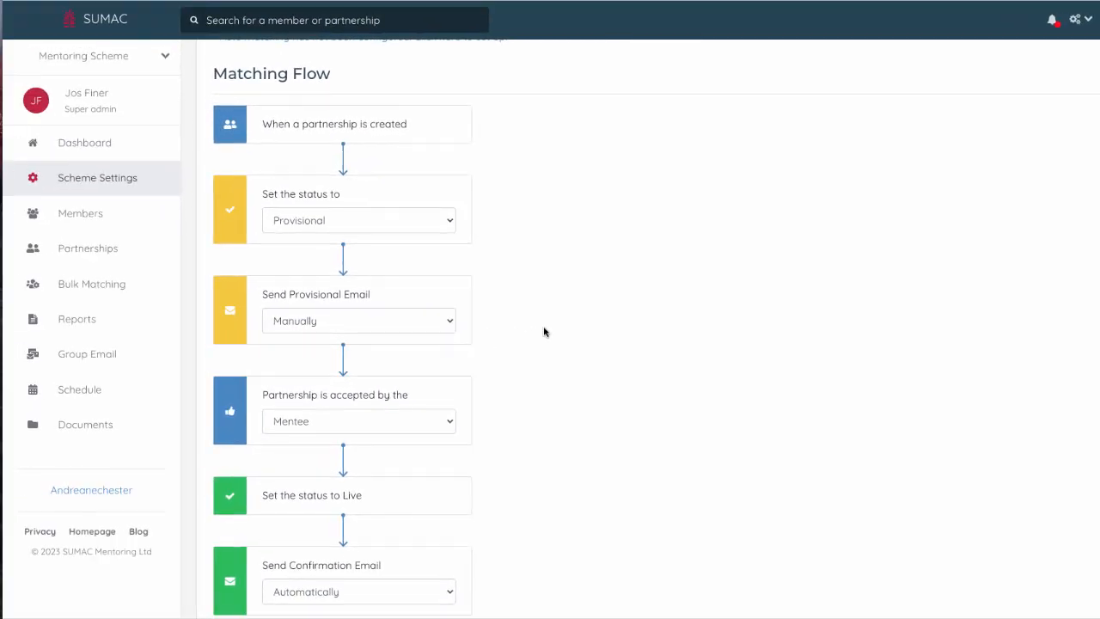
- Open the partnerships list and show all rows per page
left_click(108, 256)
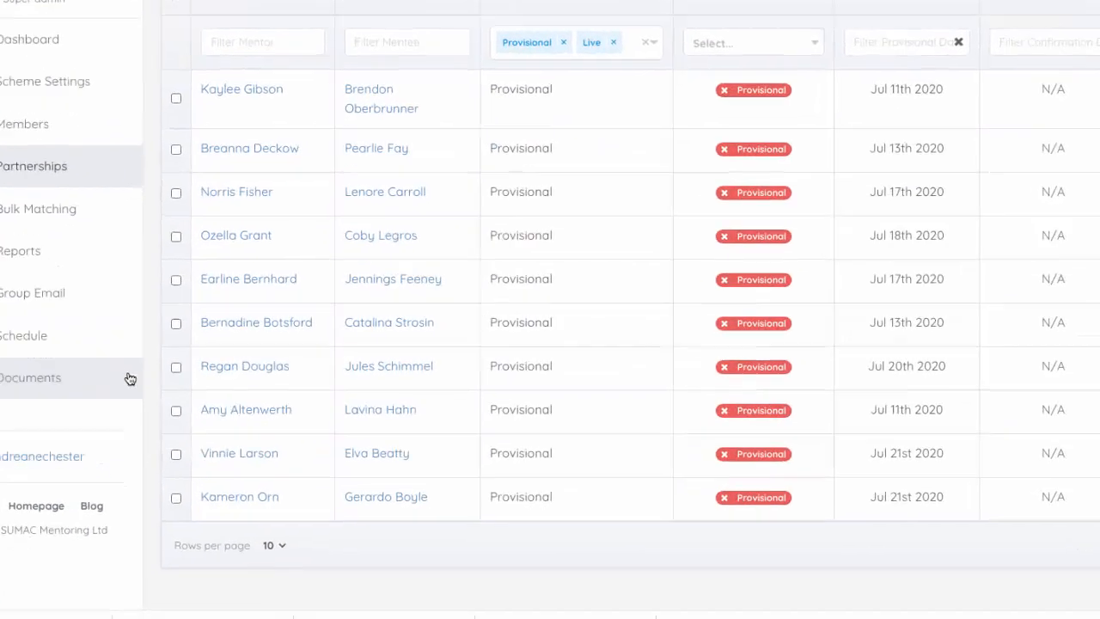
left_click(295, 566)
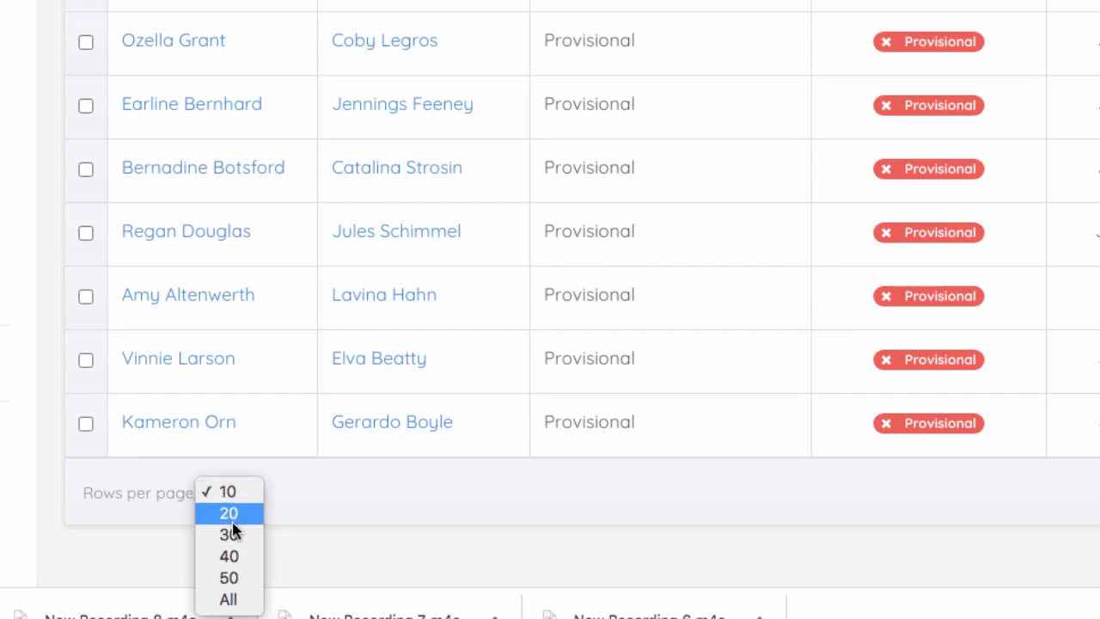
left_click(231, 601)
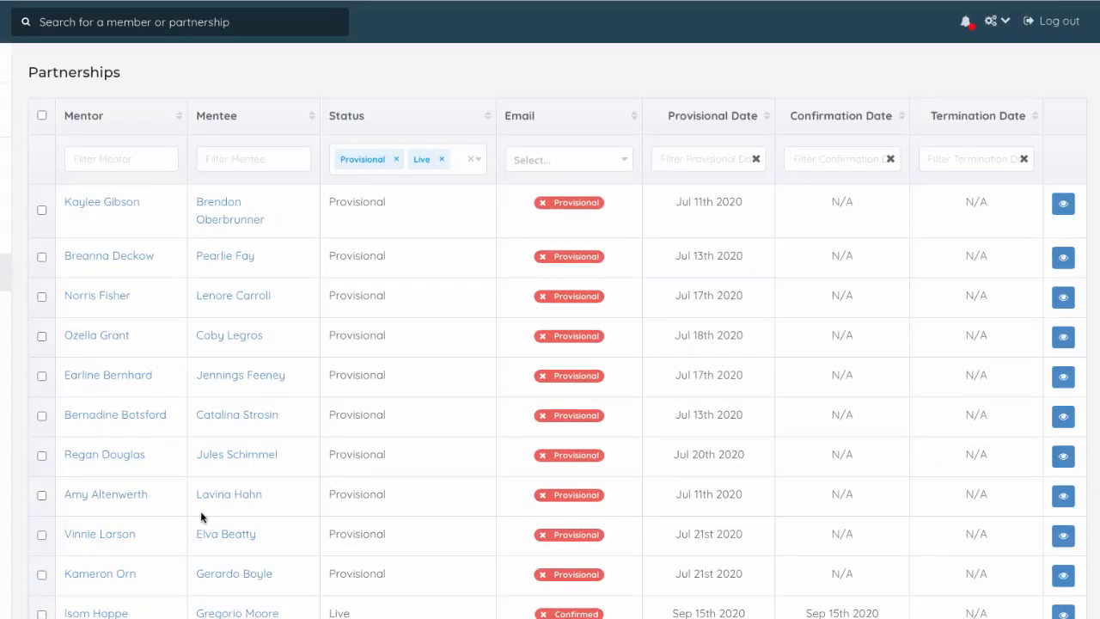
- Filter the partnerships to Provisional status with email Not Sent
left_click(440, 159)
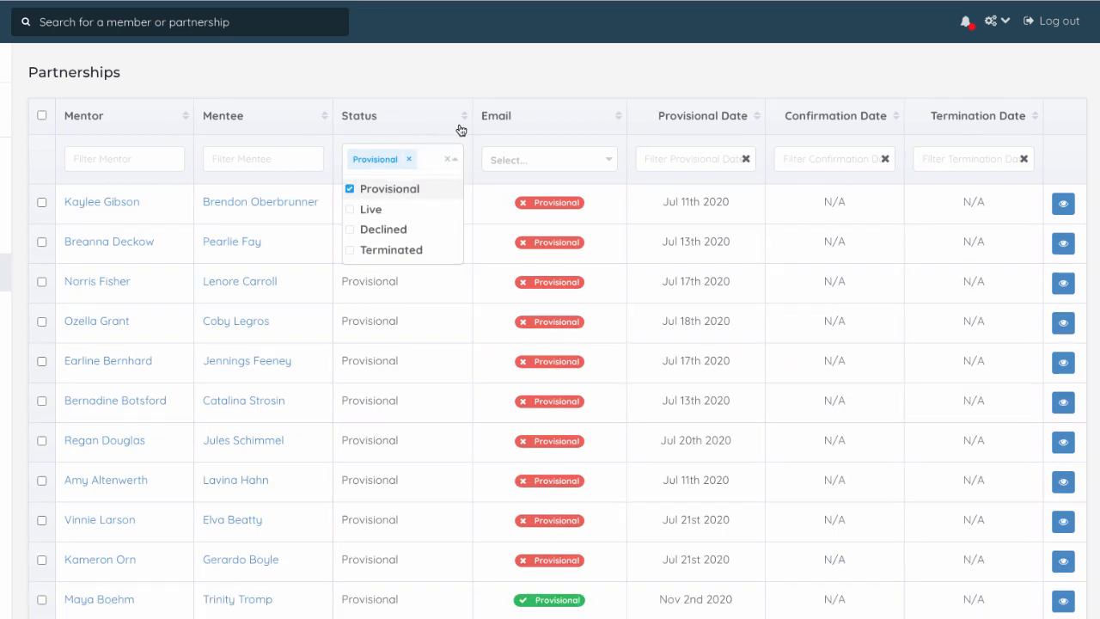
left_click(577, 159)
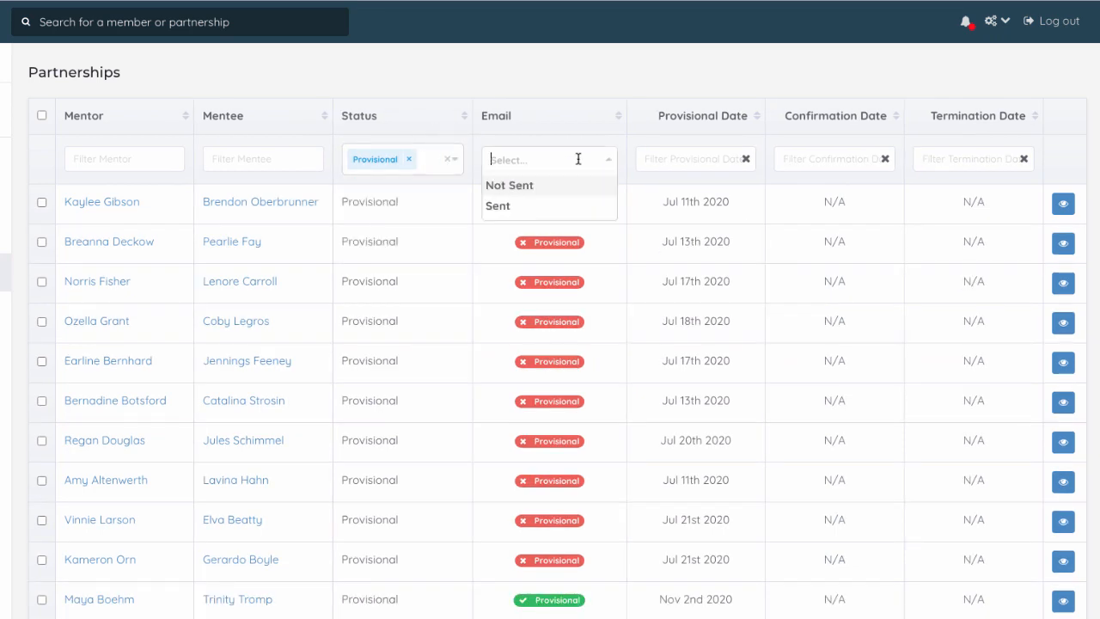
left_click(526, 187)
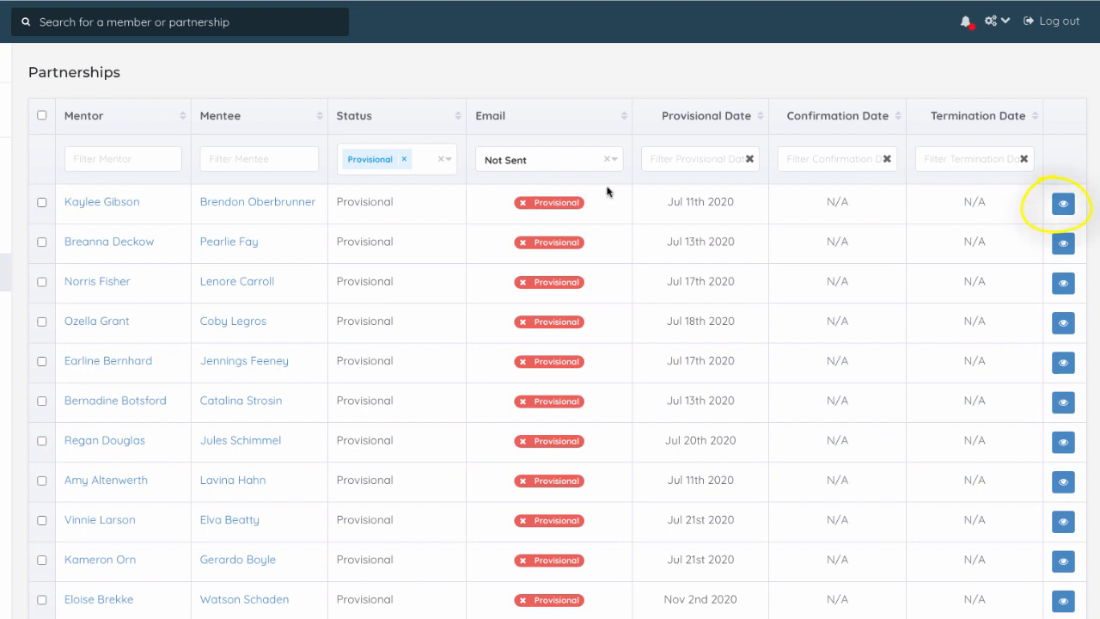
- Open the first partnership's profile and send its provisional email
left_click(1063, 205)
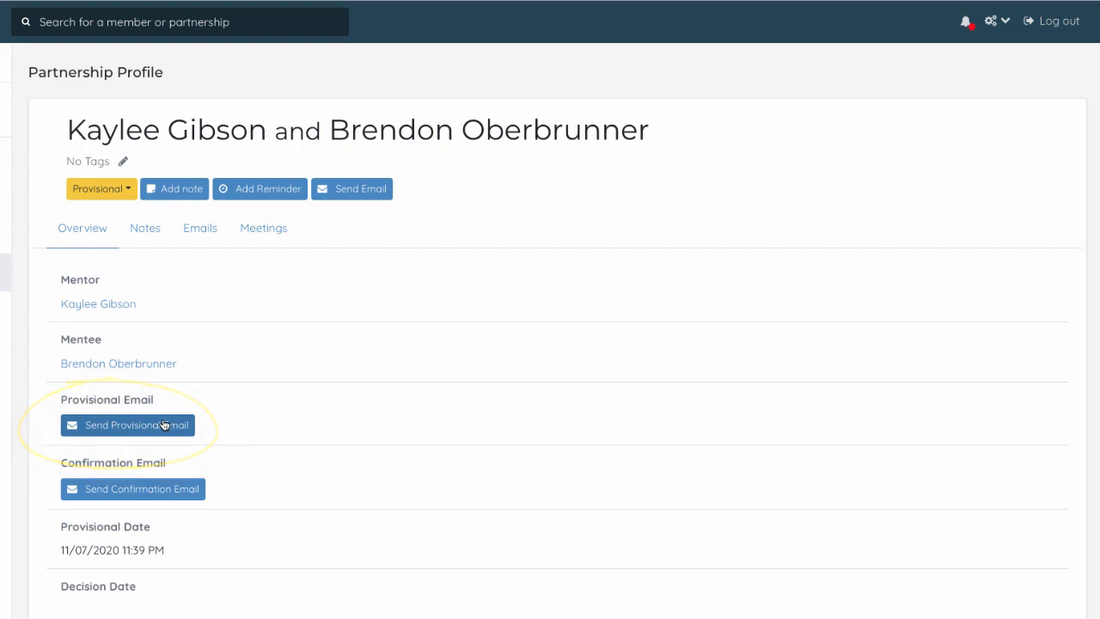
left_click(164, 425)
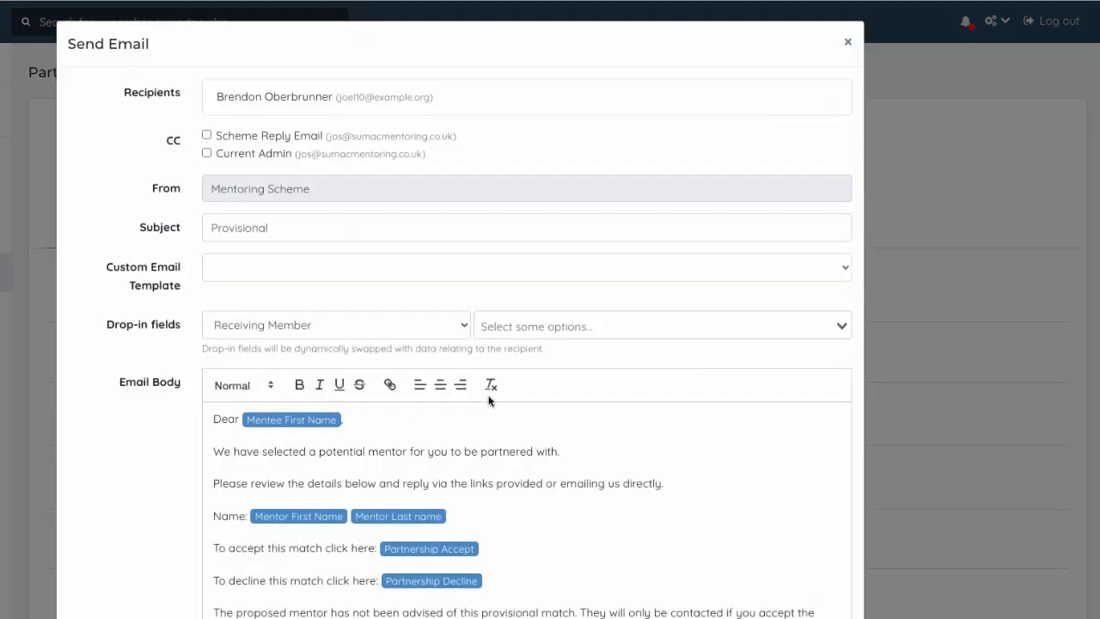
scroll(669, 425, "down", 2)
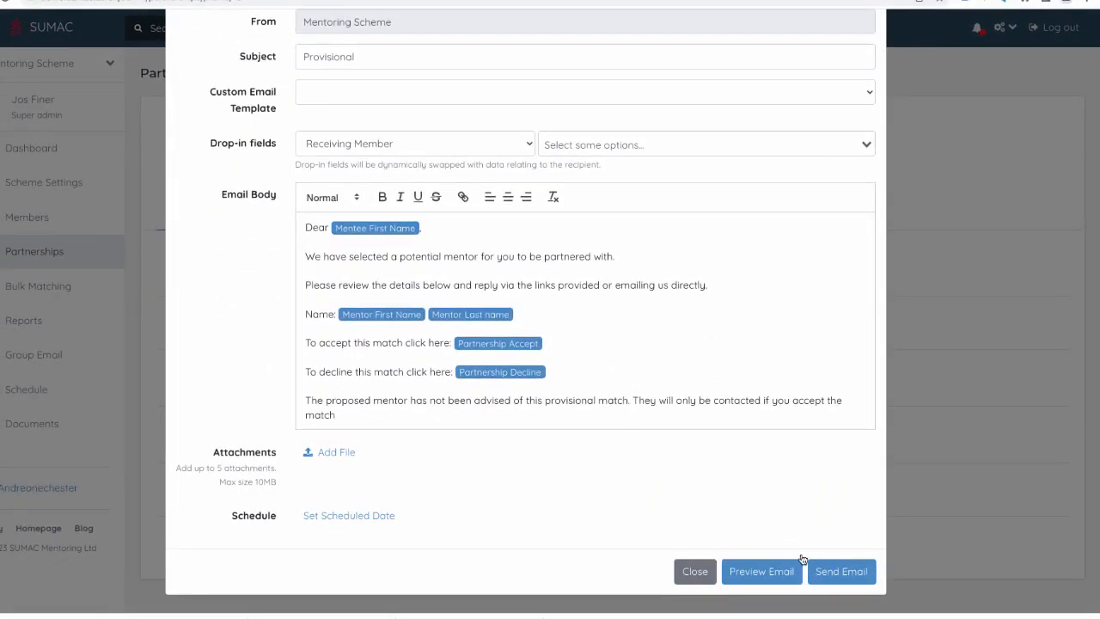
left_click(831, 572)
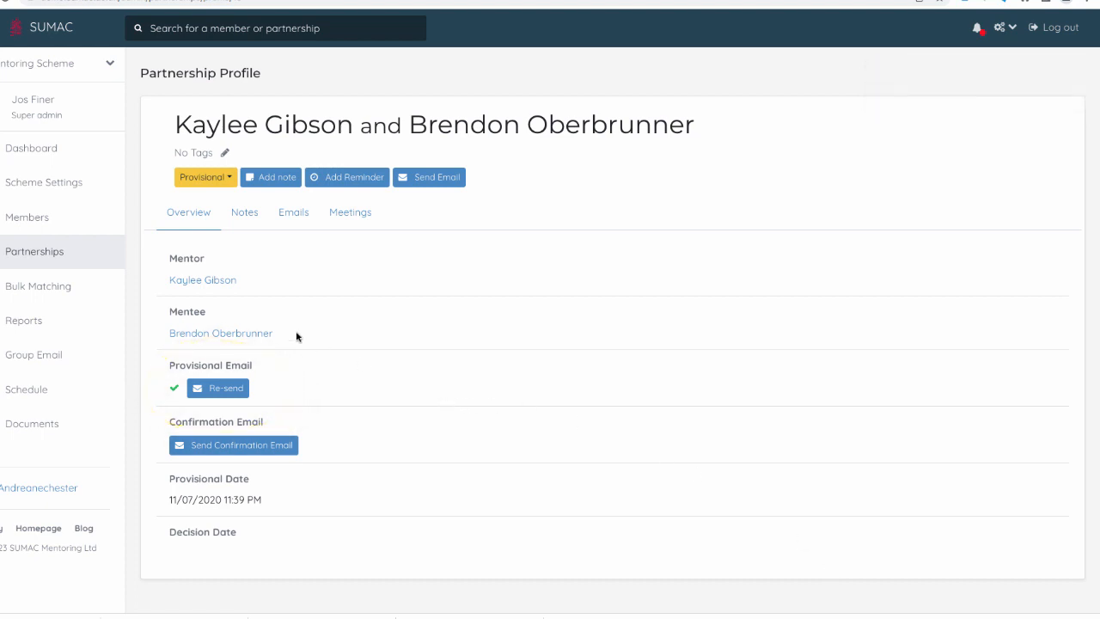
- Return to the partnerships list and select all filtered partnerships
left_click(63, 252)
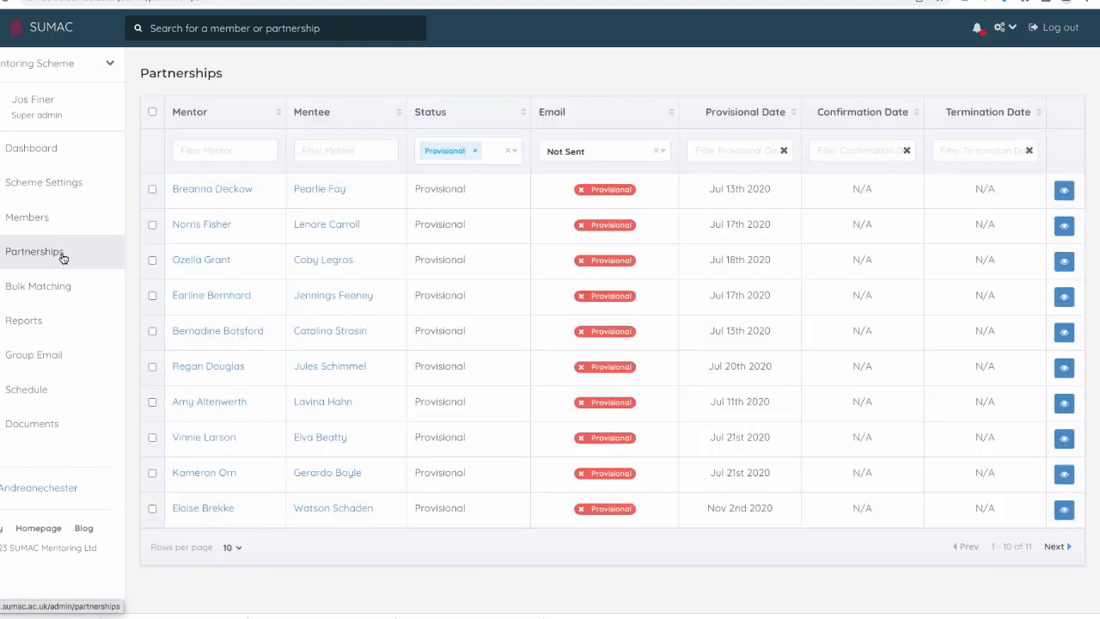
left_click(152, 226)
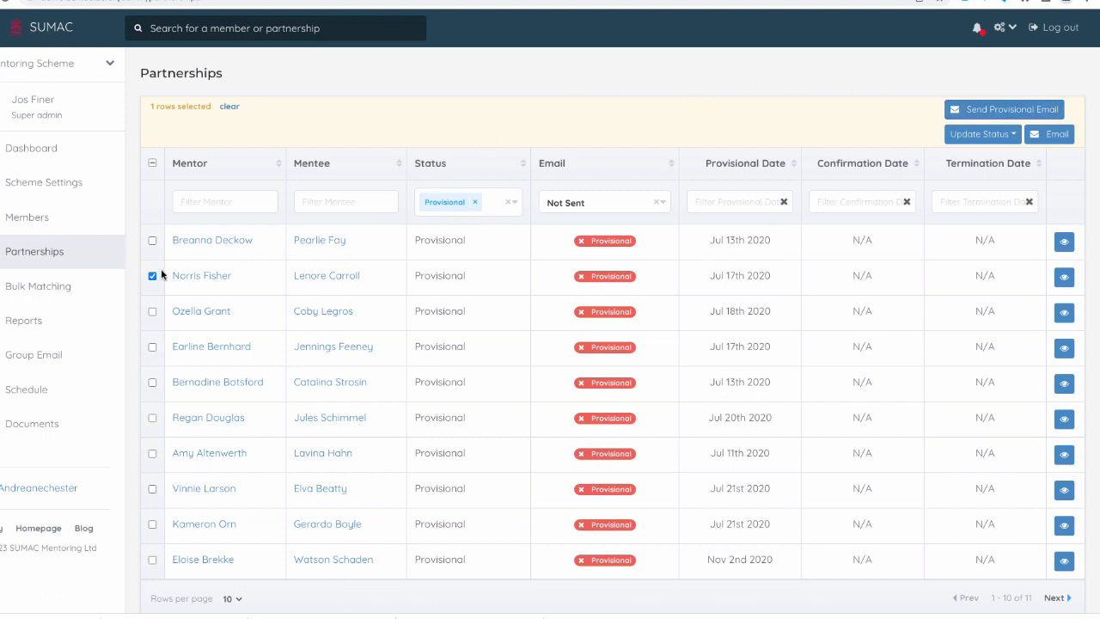
left_click(153, 313)
left_click(153, 383)
left_click(153, 163)
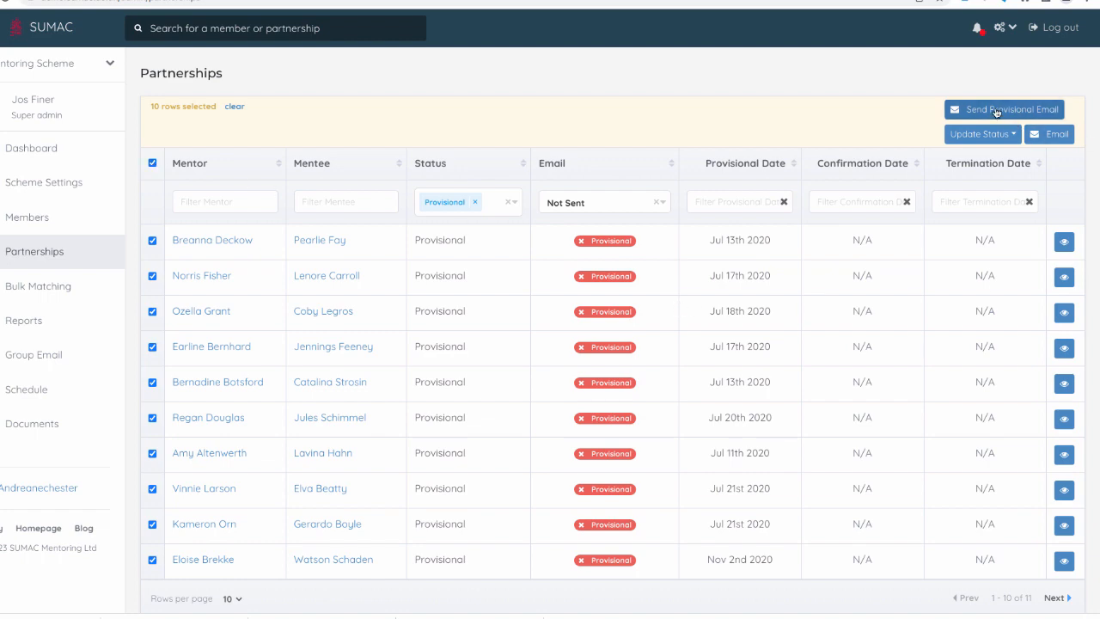
- Send the provisional email in bulk to all selected partnerships
left_click(995, 111)
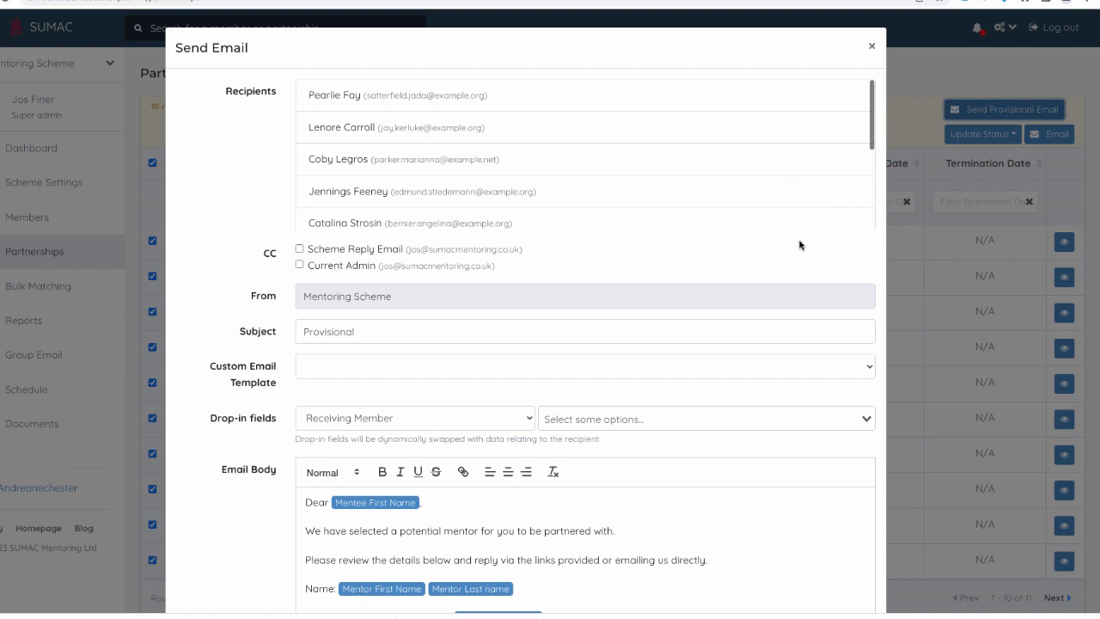
scroll(799, 245, "down", 3)
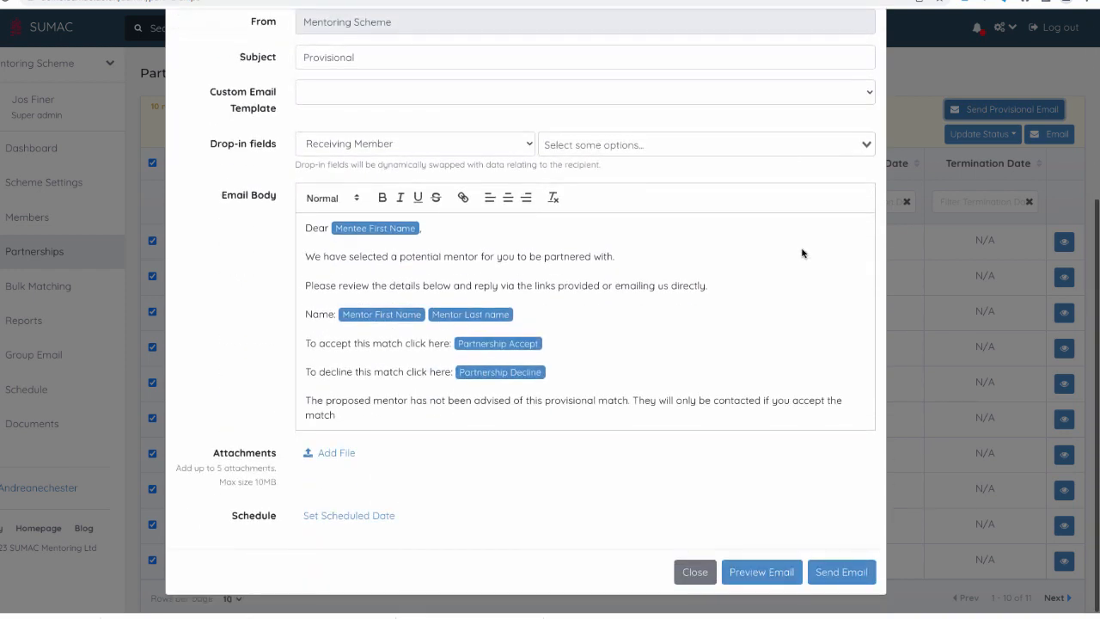
left_click(837, 572)
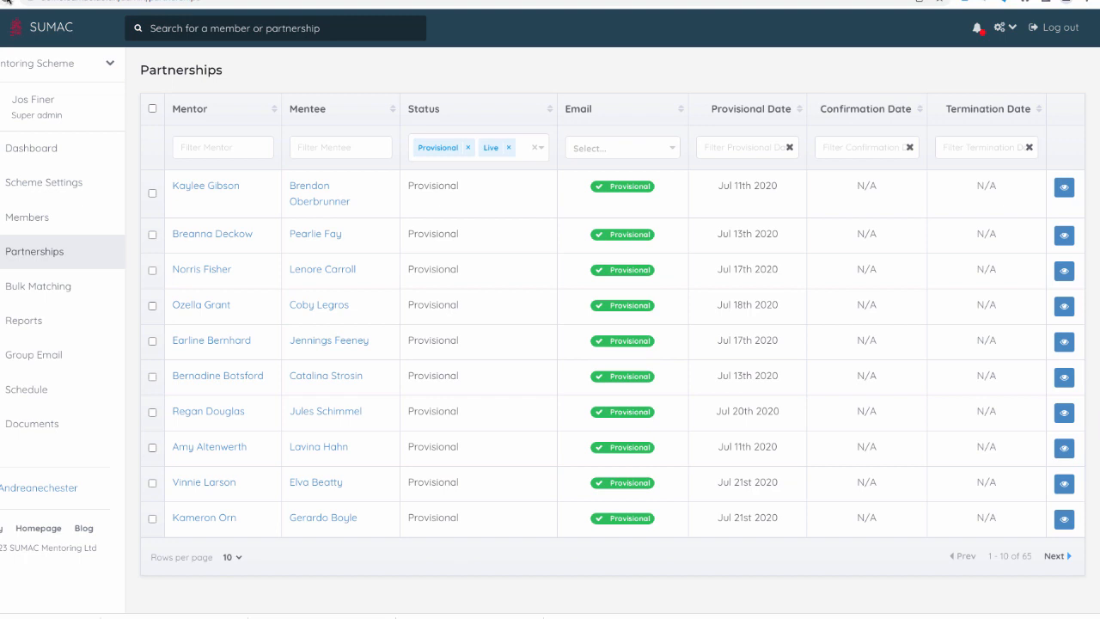
left_click(239, 560)
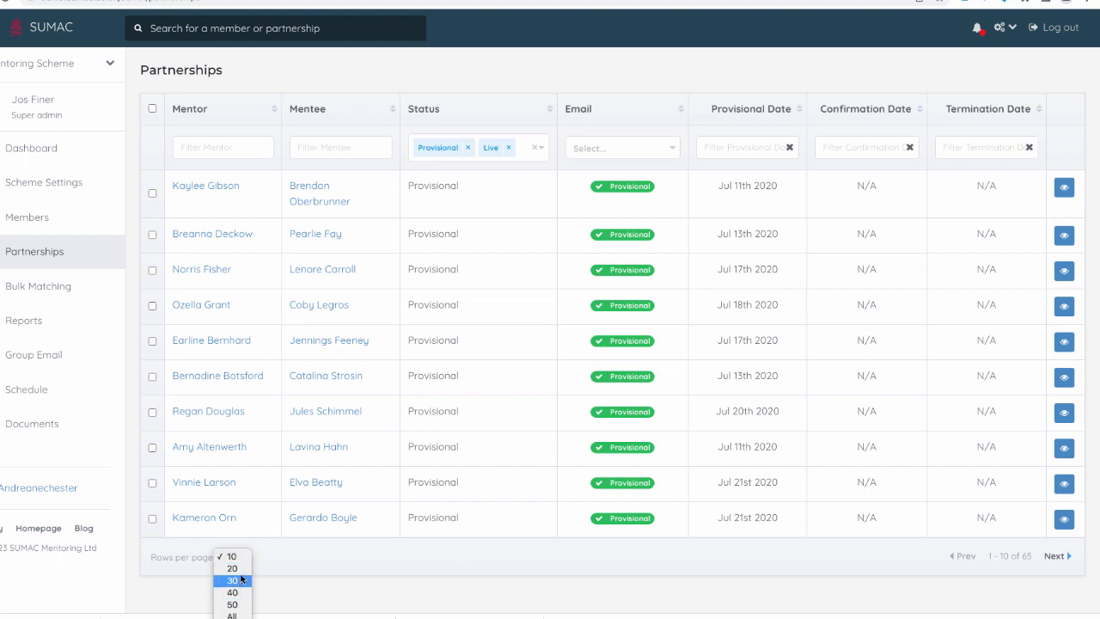
left_click(275, 556)
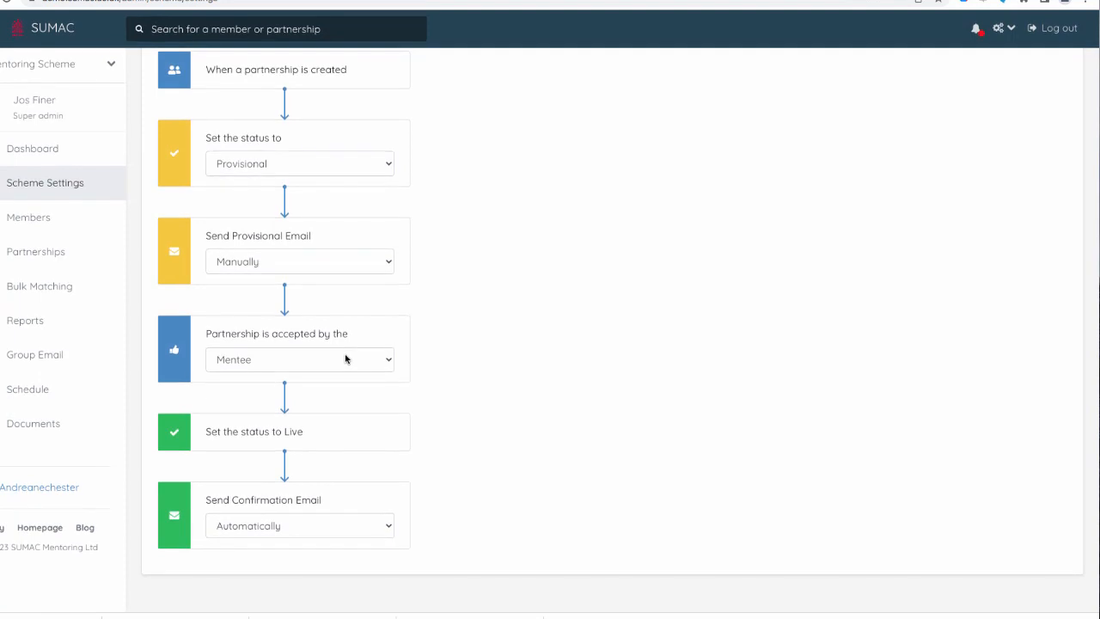
- Set the matching flow's confirmation email to be sent Manually
left_click(312, 527)
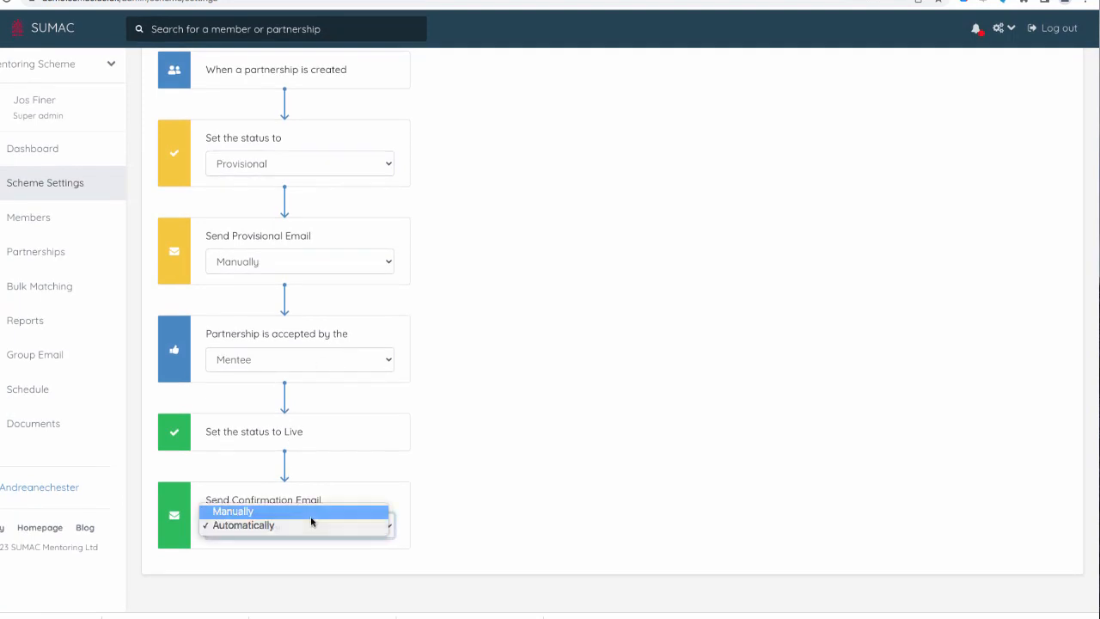
left_click(312, 516)
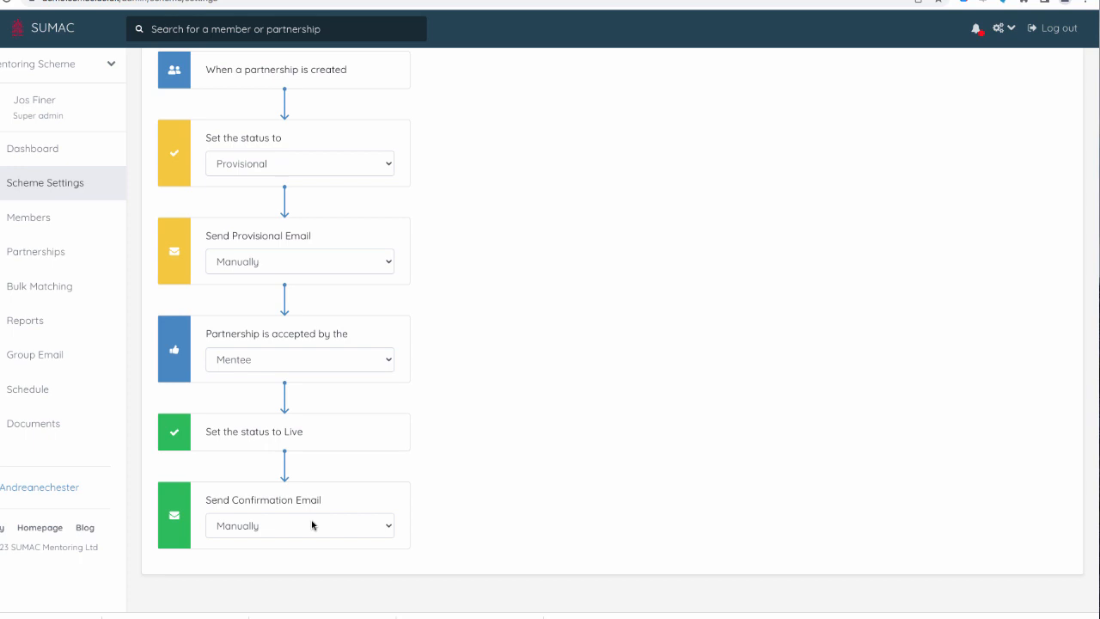
- Filter the partnerships list to Live status with email Not Sent
left_click(43, 258)
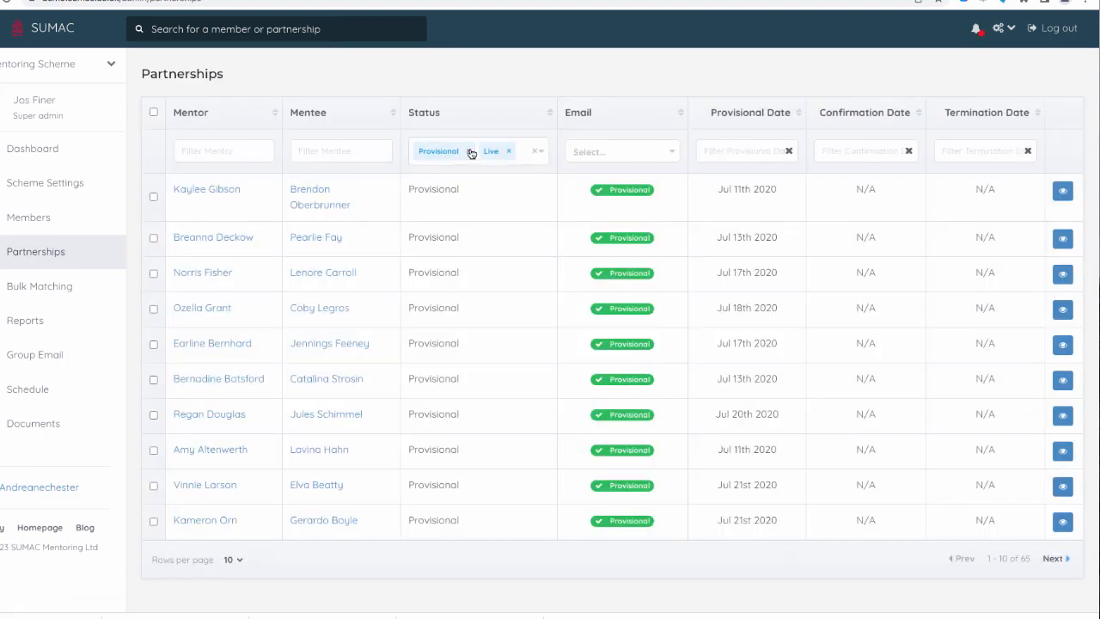
left_click(469, 151)
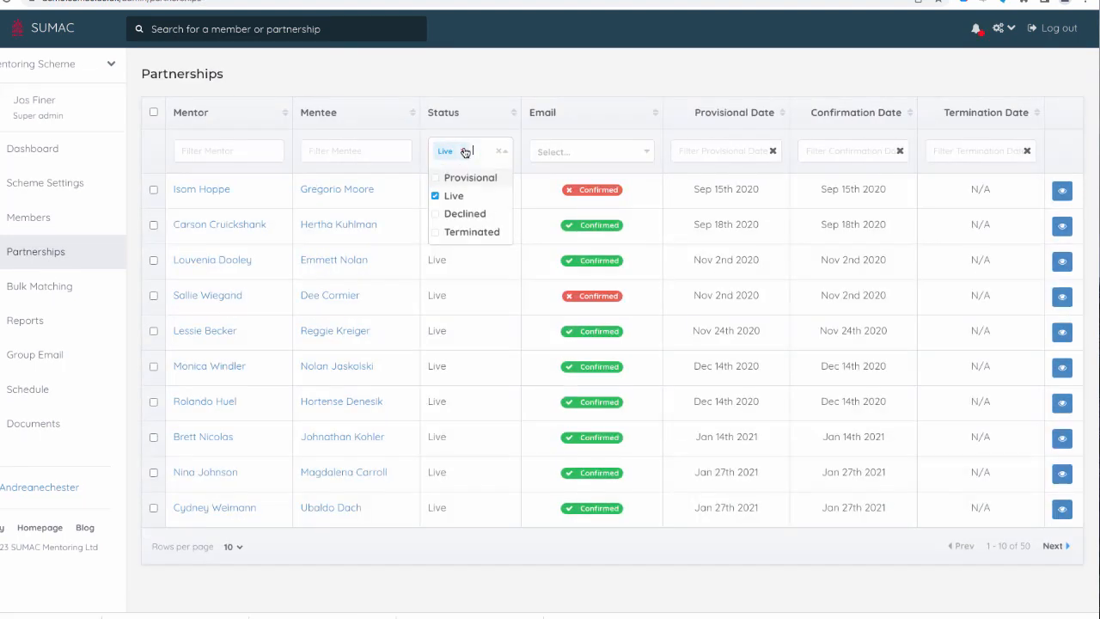
left_click(645, 153)
left_click(572, 174)
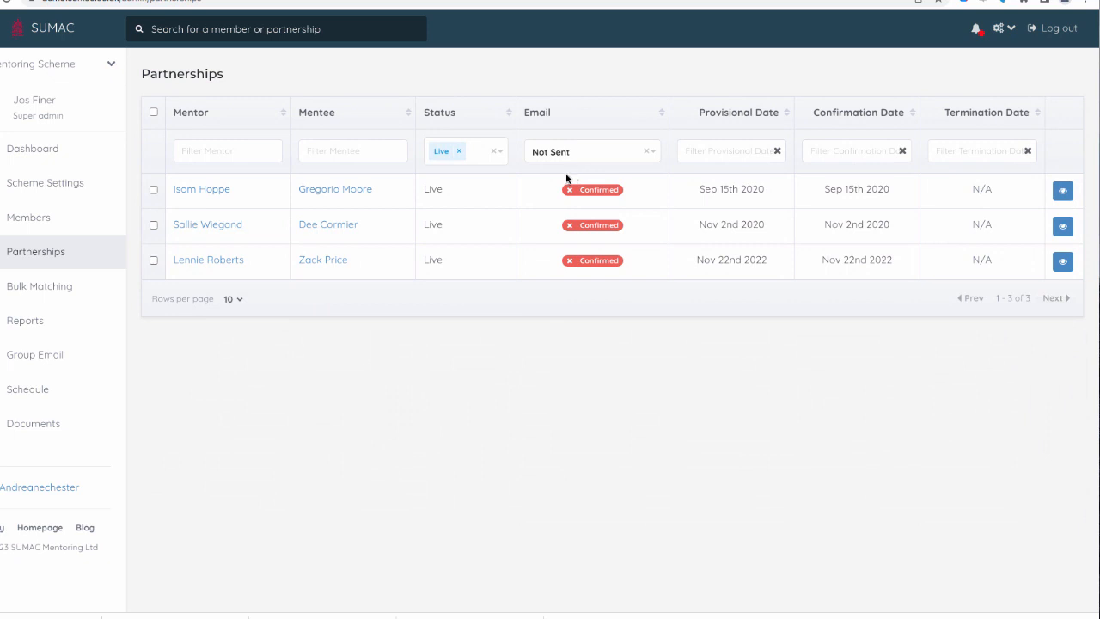
- Open the first live partnership's confirmation email dialog and review it without sending
left_click(153, 189)
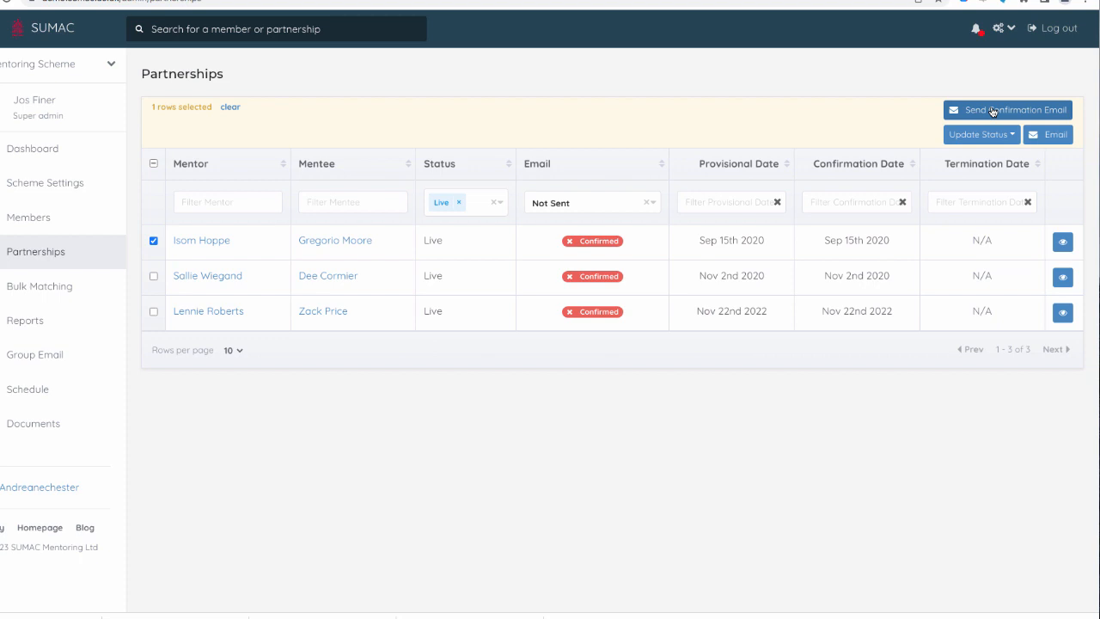
left_click(1063, 243)
left_click(240, 446)
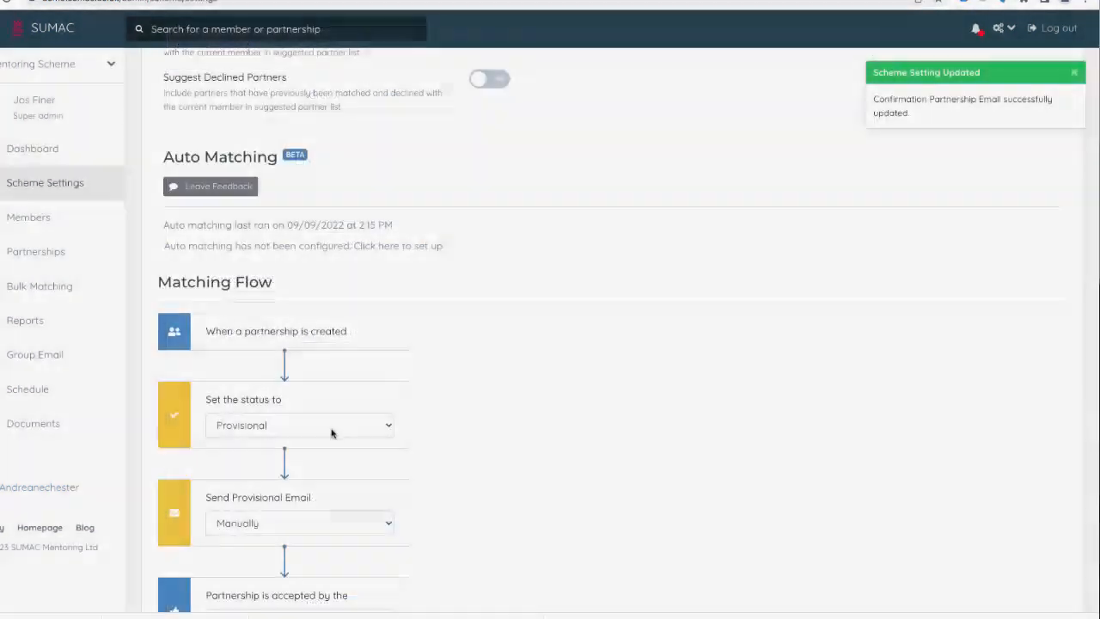
scroll(336, 427, "down", 1)
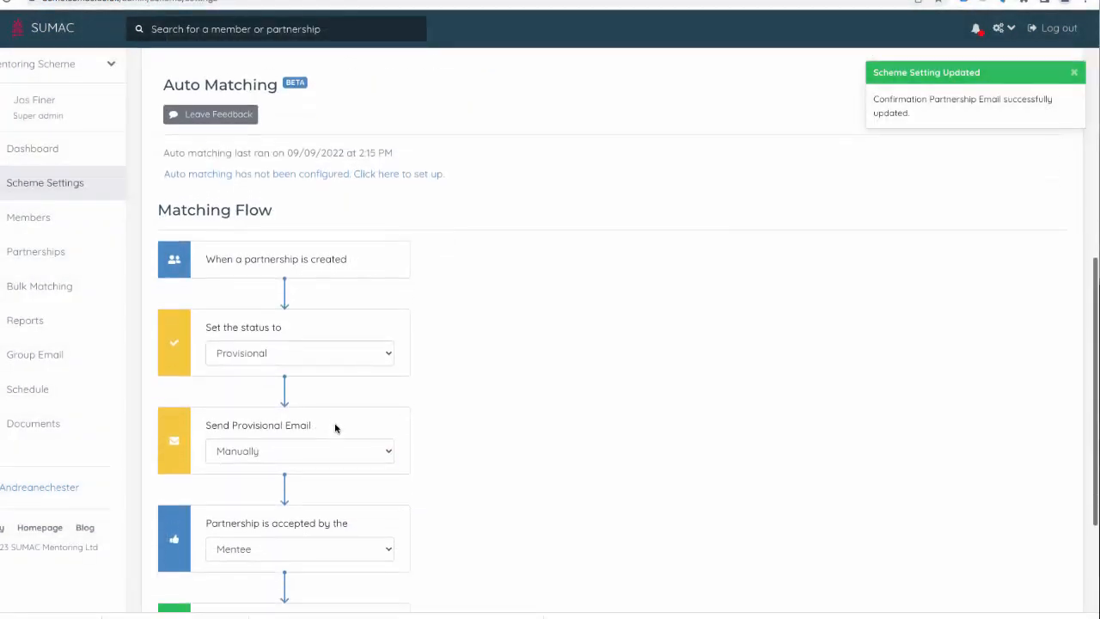
- Set the matching flow's initial partnership status to Live
left_click(331, 361)
left_click(265, 370)
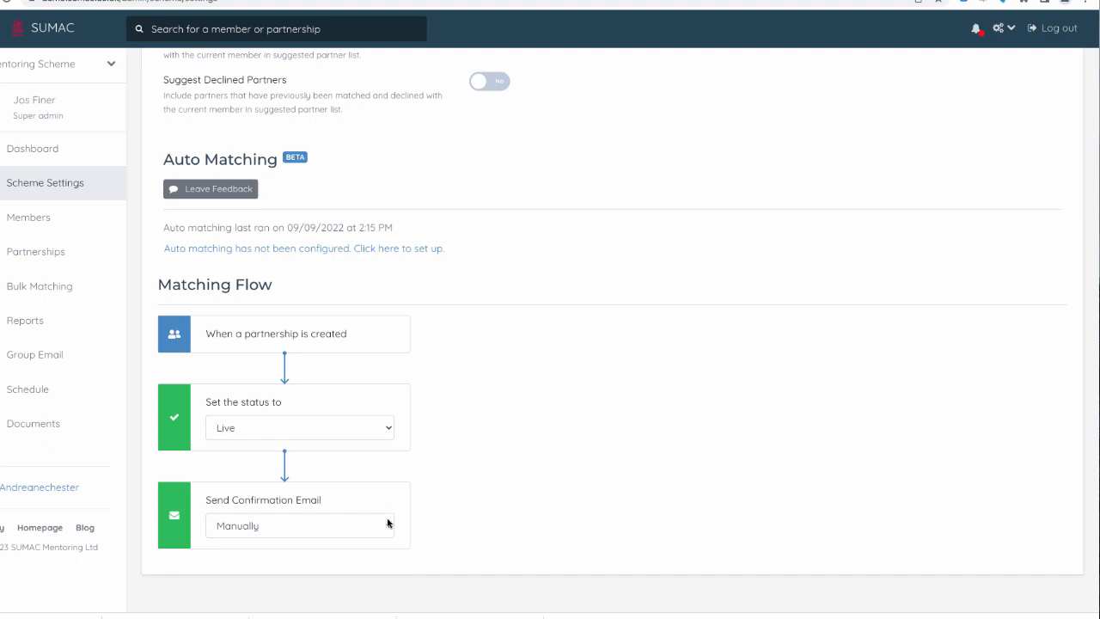
- Check the confirmation email sending options, then open the Email Templates section of scheme settings
left_click(366, 525)
left_click(353, 538)
scroll(484, 513, "up", 5)
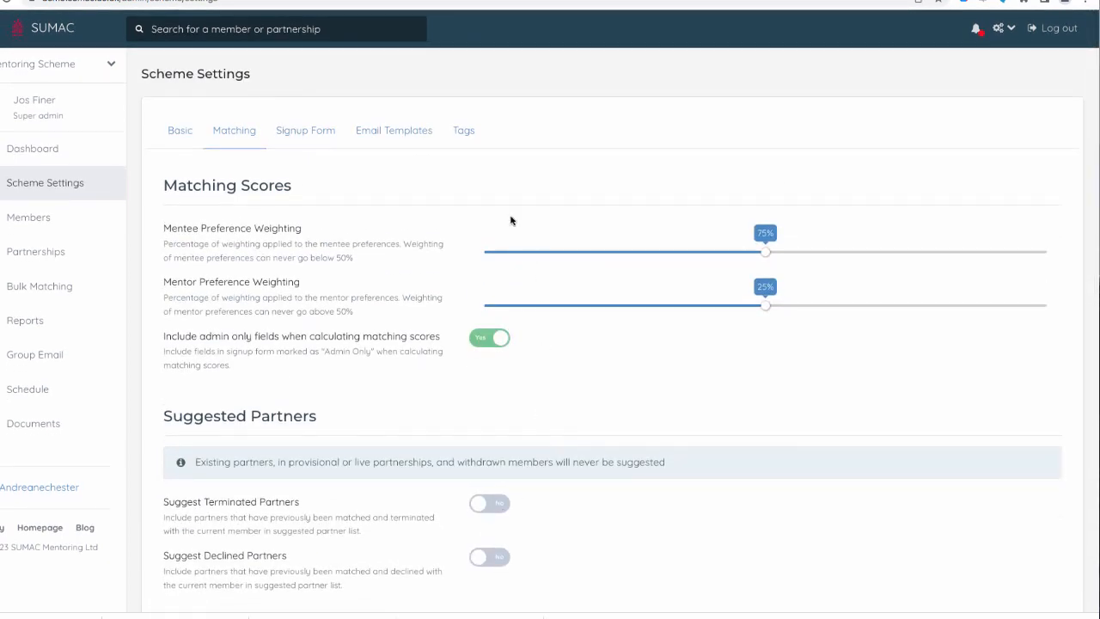
left_click(403, 136)
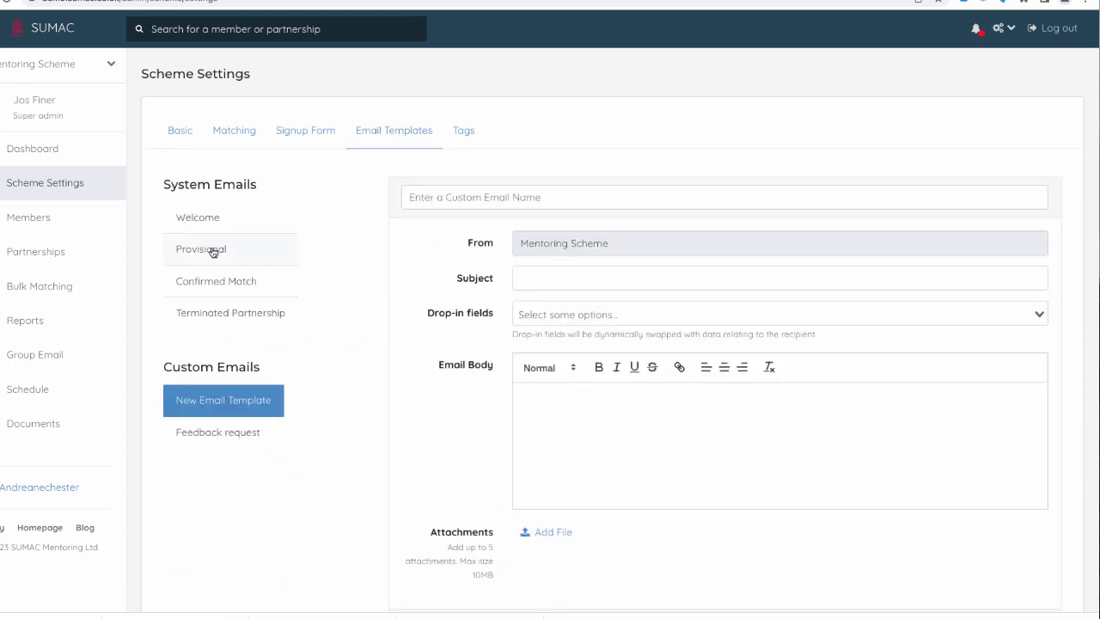